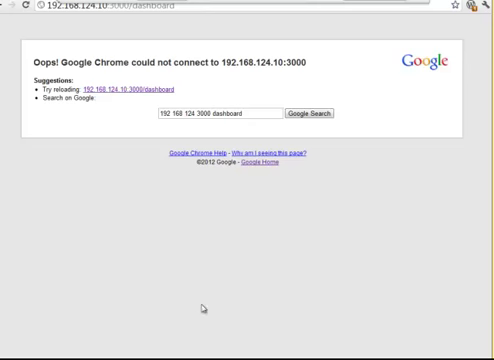
Reload the Crowbar page until the Node Dashboard shows the single admin node.
key("F5")
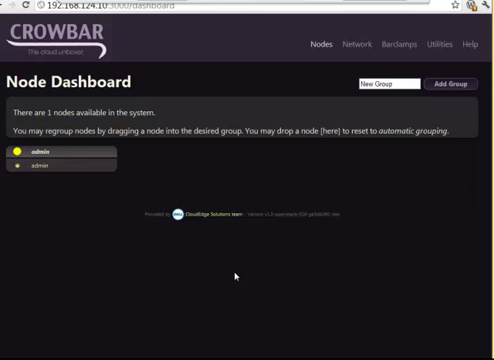
Open the Chef Server address without port 3000 in a new tab and log in.
key("ctrl+t")
type("192")
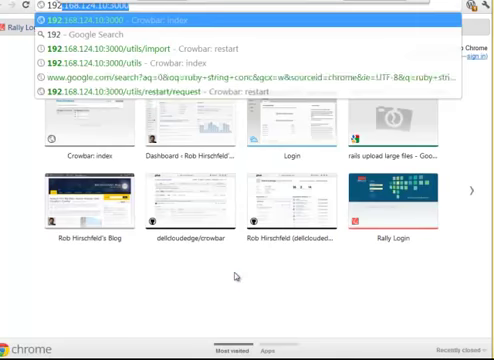
type(".168.124.10:3000/")
key("Down")
key("Down")
key("Up")
key("Up")
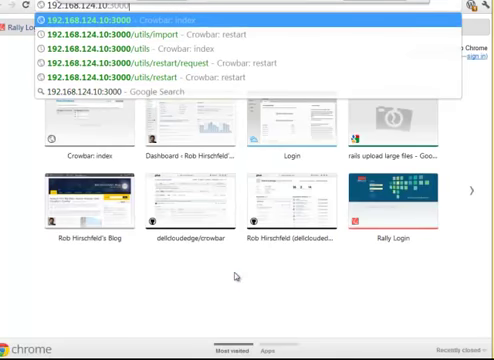
type(":4040")
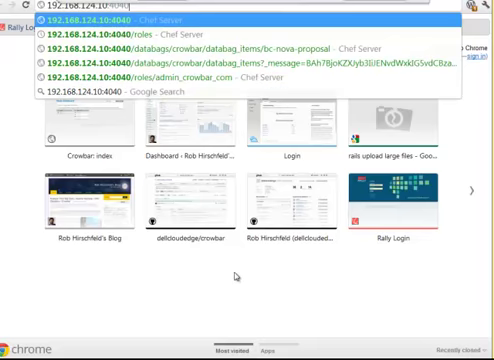
key("Return")
left_click(18, 236)
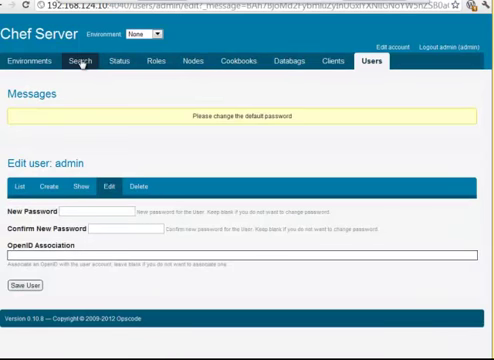
View the Chef Server cookbook list, then flip through the open browser tabs.
left_click(239, 61)
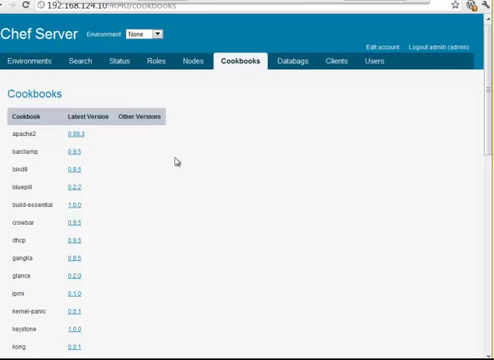
key("ctrl+Tab")
key("ctrl+shift+Tab")
Glance at the Fedora OpenStack Test Day tab, then return to the Crowbar dashboard.
key("ctrl+Tab")
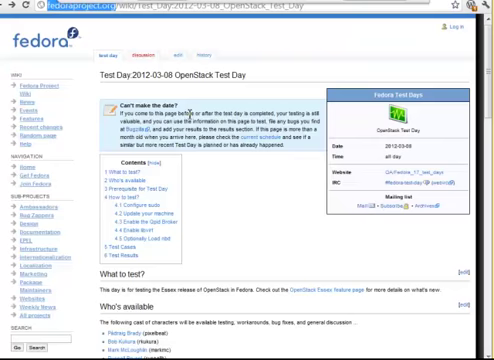
key("ctrl+Tab")
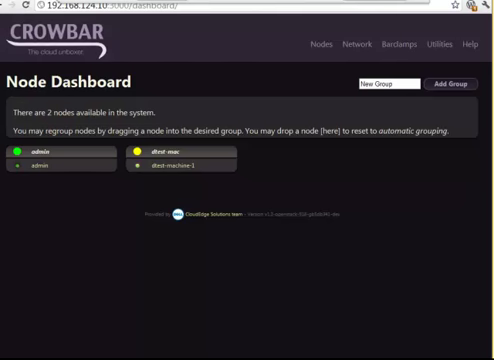
Reload the Node Dashboard so it lists only the admin node, without dtest-machine-1.
key("F5")
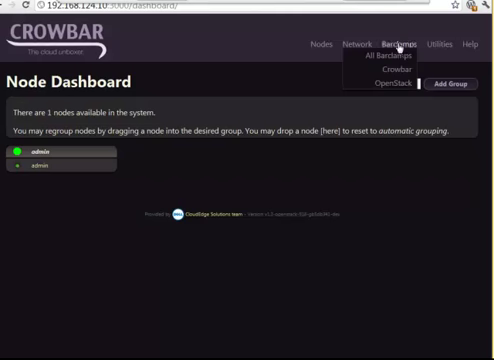
mouse_move(403, 44)
mouse_move(439, 44)
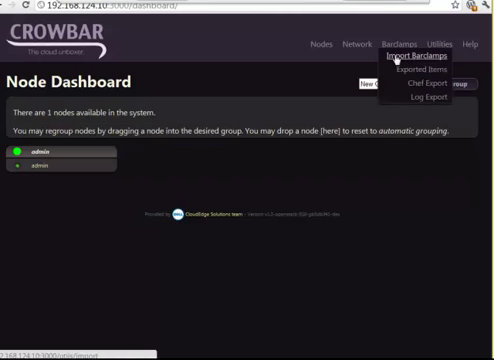
From Barclamps > Import Barclamps, bring up a file chooser and edit its folder path.
left_click(416, 56)
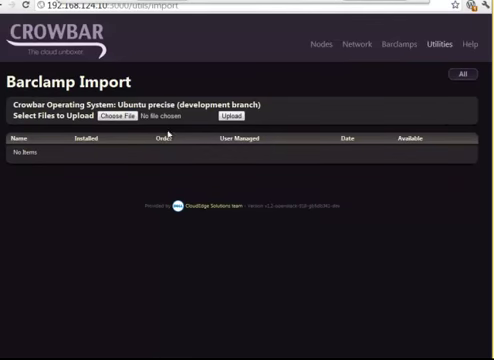
left_click(118, 116)
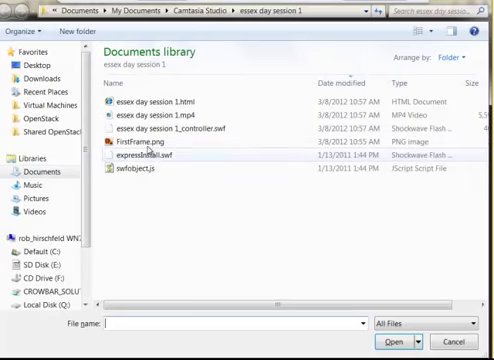
left_click(263, 10)
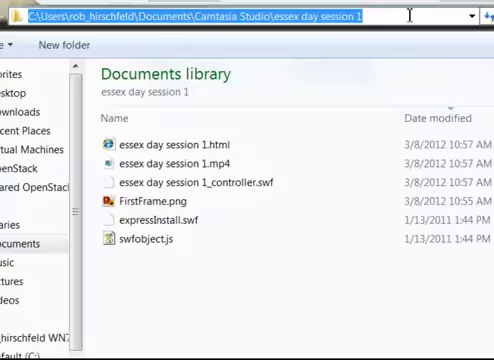